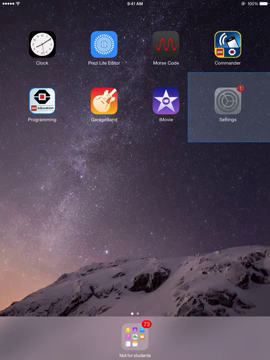
Open Settings and switch Bluetooth on to list Challenger8 and FIREDOG17
left_click(228, 103)
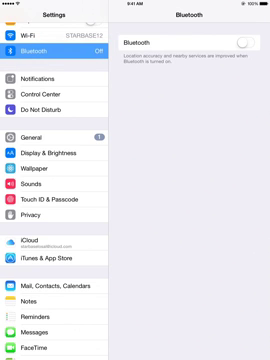
left_click(243, 42)
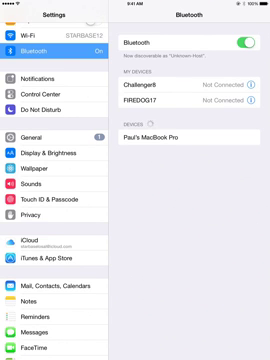
Connect to Challenger8 from the My Devices list
left_click(170, 85)
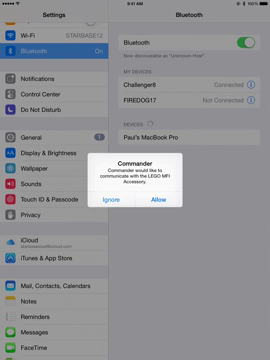
Choose Ignore on Commander's request to communicate with the LEGO accessory
left_click(111, 199)
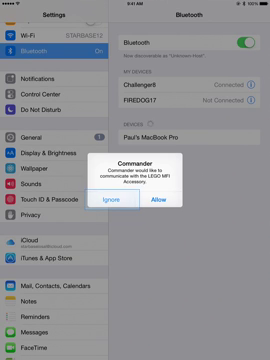